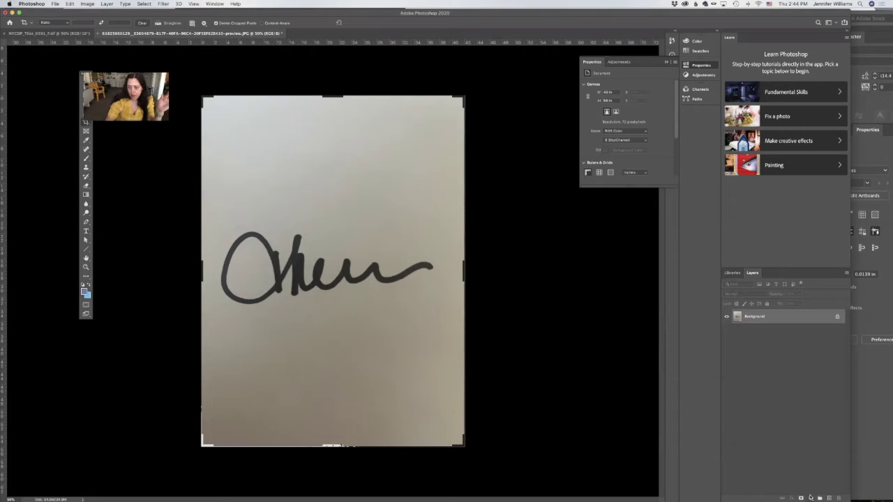
# Step: Add a Levels adjustment layer that turns the signature strokes black and brightens the paper background toward white
pyautogui.click(811, 497)
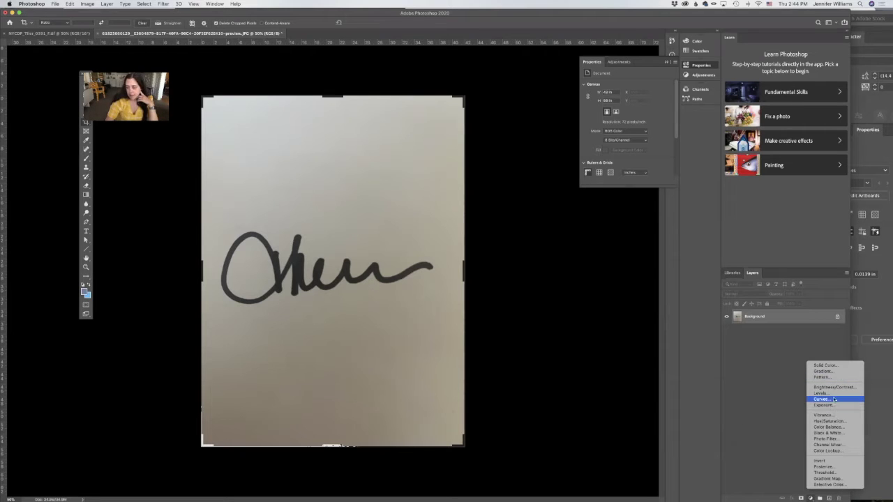
pyautogui.click(834, 394)
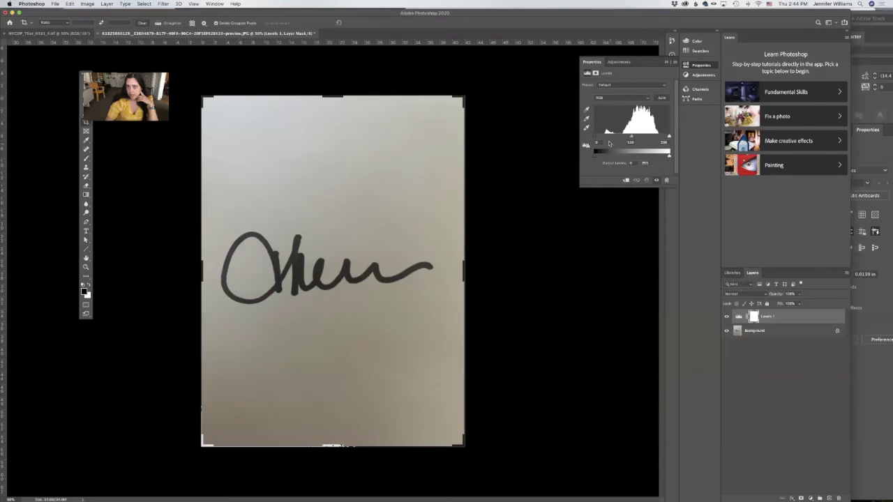
pyautogui.moveTo(593, 139); pyautogui.dragTo(610, 139)
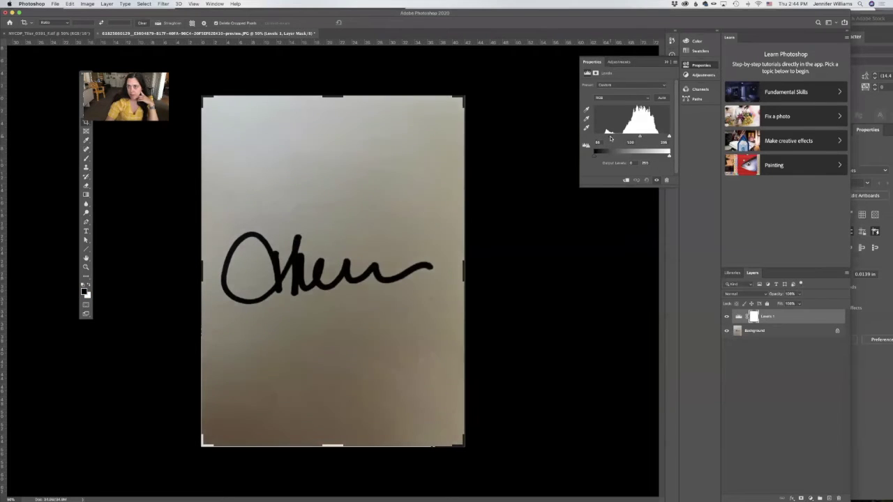
pyautogui.moveTo(665, 138); pyautogui.dragTo(637, 138)
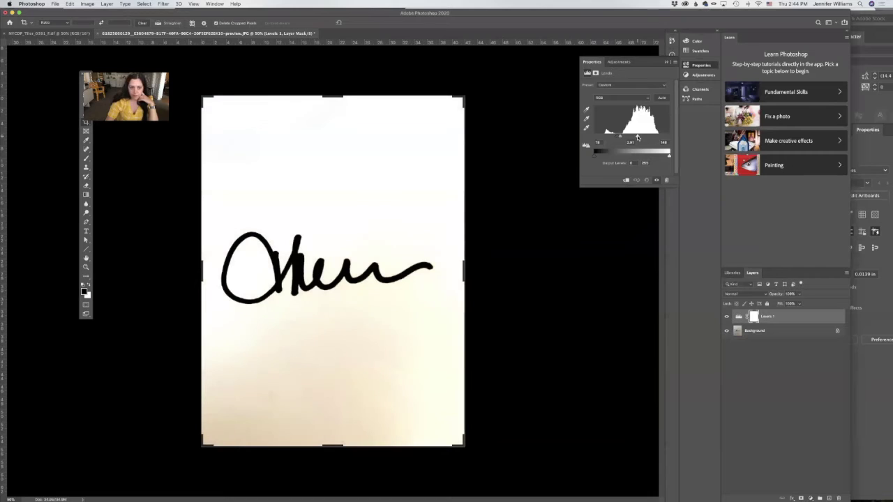
# Step: Add a Curves adjustment layer with the curve raised to whiten the remaining background, and flatten the image
pyautogui.click(811, 497)
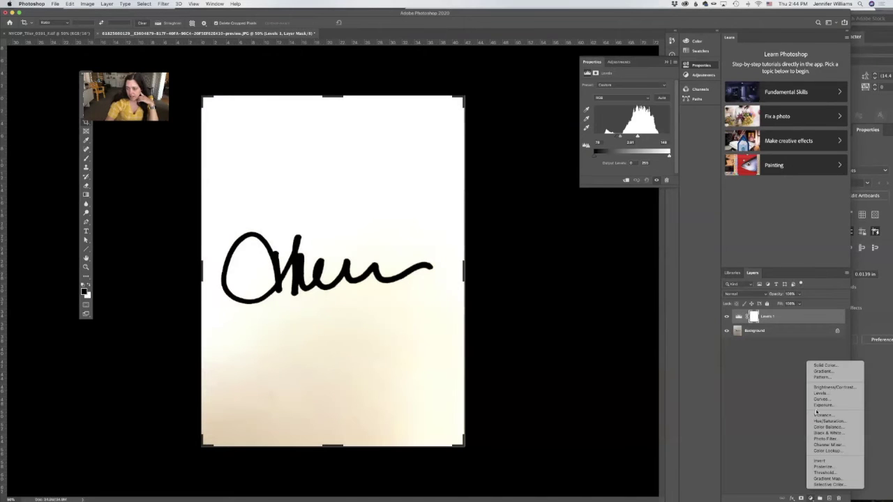
pyautogui.click(823, 396)
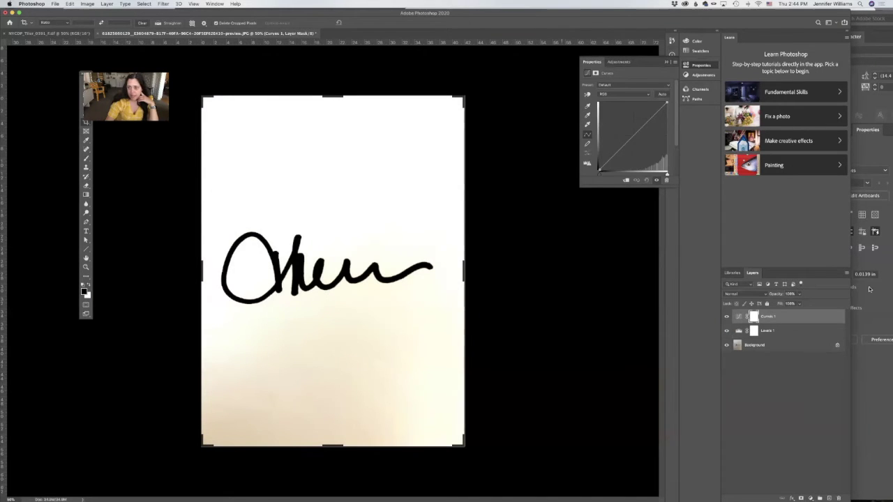
pyautogui.moveTo(629, 133); pyautogui.dragTo(614, 122)
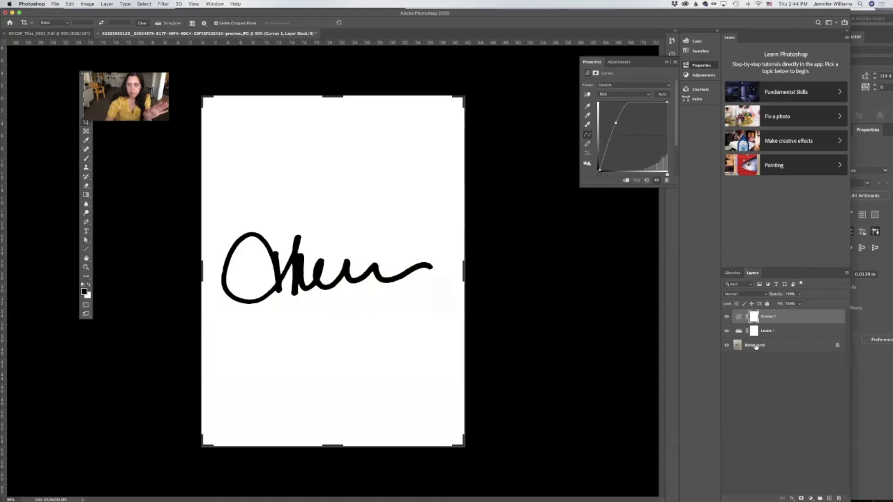
pyautogui.click(846, 275)
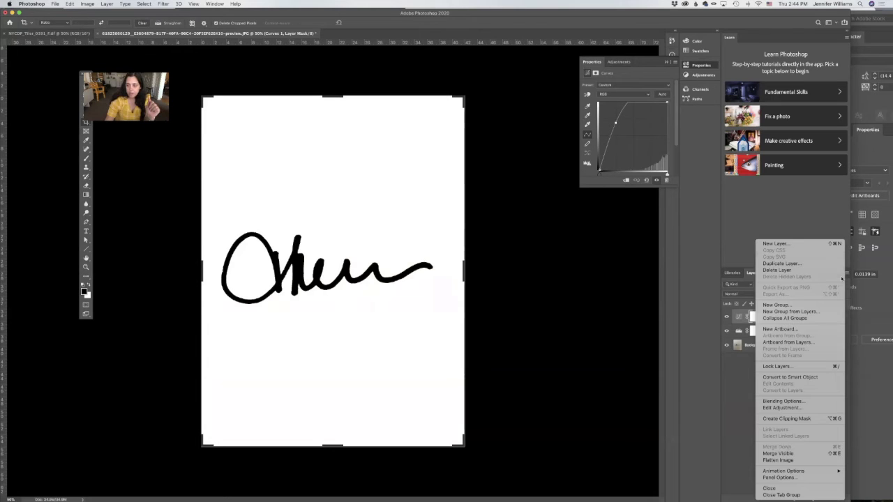
pyautogui.click(777, 460)
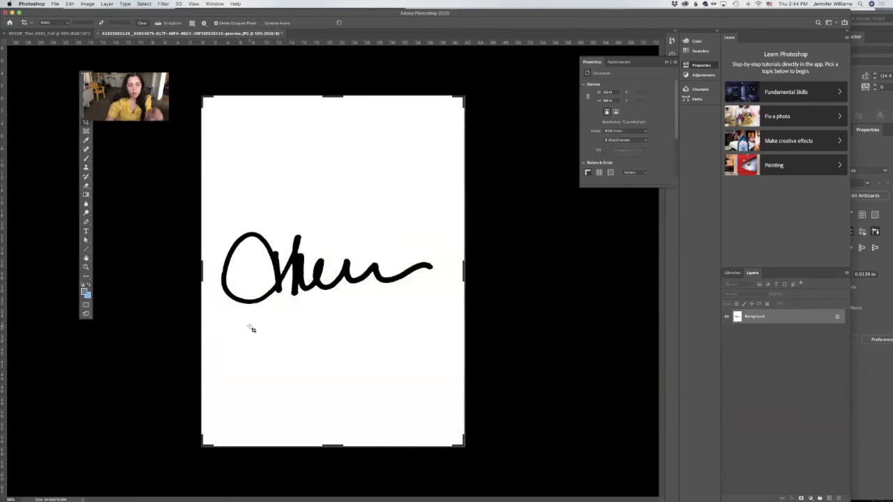
# Step: Switch to Illustrator and place the signature image from the LUV Spun folder inside the Desktop's jen's stuff folder
pyautogui.moveTo(419, 496)
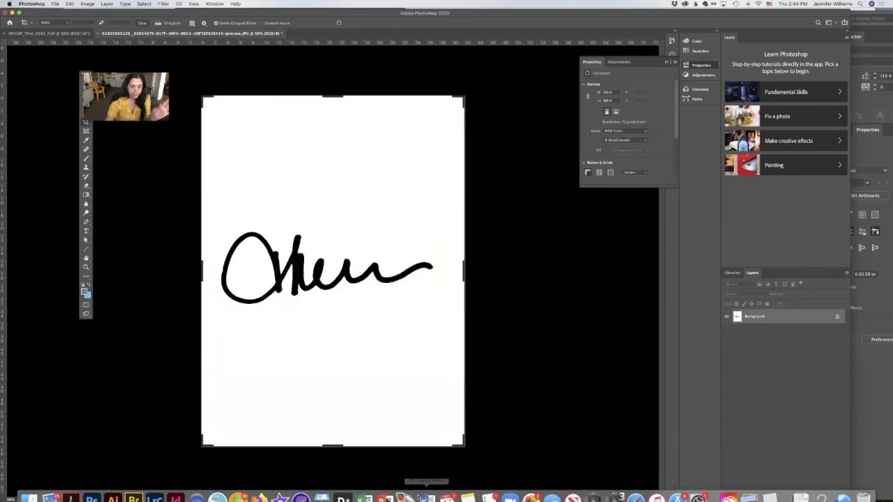
pyautogui.click(112, 491)
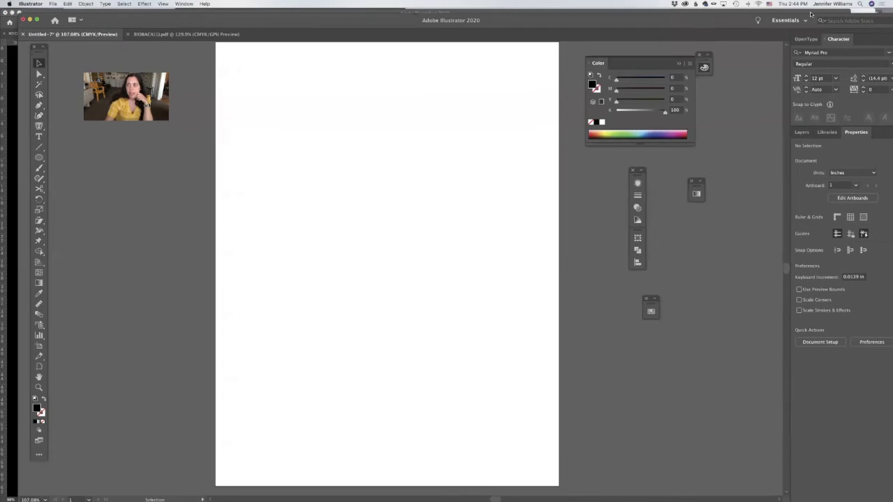
pyautogui.press('super+Tab')
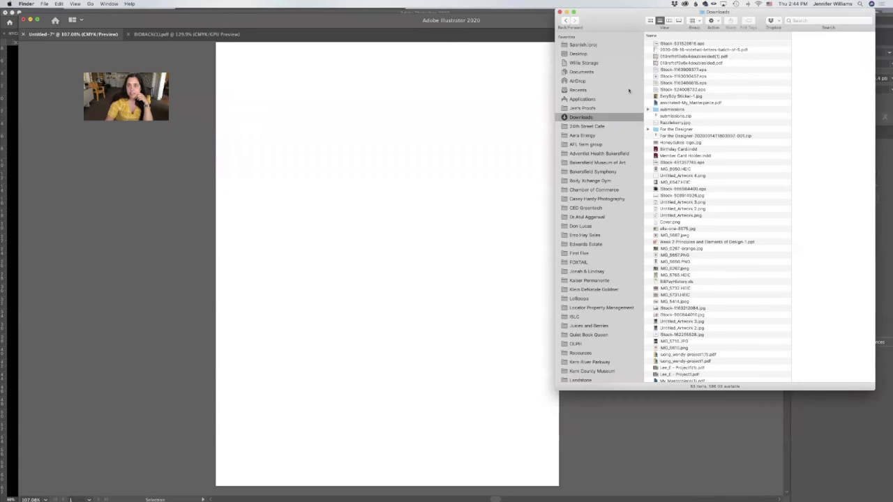
pyautogui.click(582, 55)
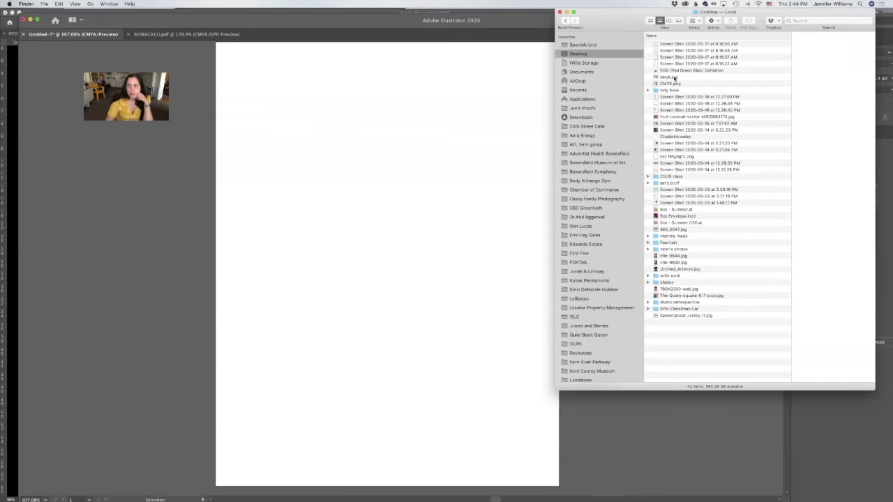
pyautogui.doubleClick(680, 183)
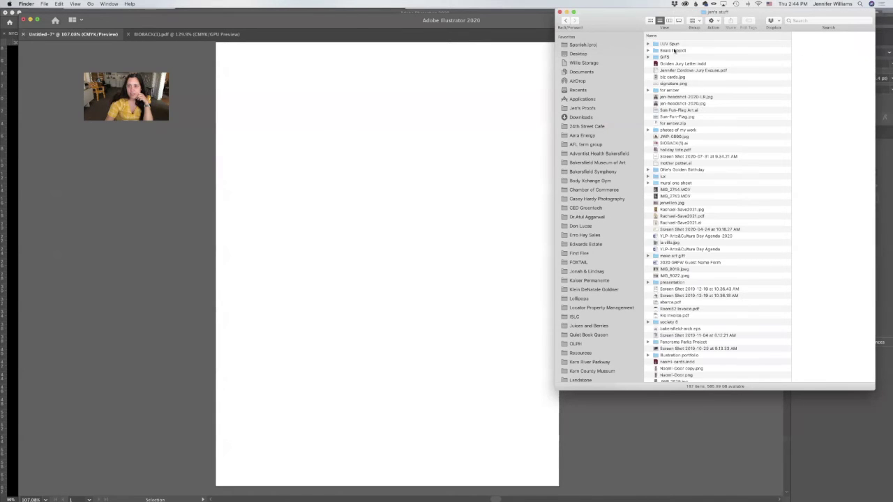
pyautogui.doubleClick(669, 44)
pyautogui.moveTo(670, 44)
pyautogui.mouseDown()
pyautogui.moveTo(411, 139)
pyautogui.moveTo(450, 115)
pyautogui.moveTo(354, 140)
pyautogui.mouseUp()
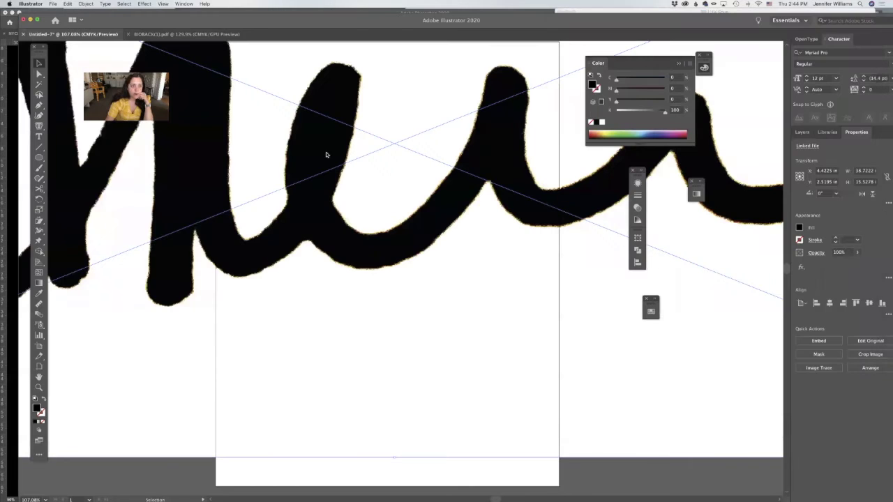
pyautogui.click(39, 210)
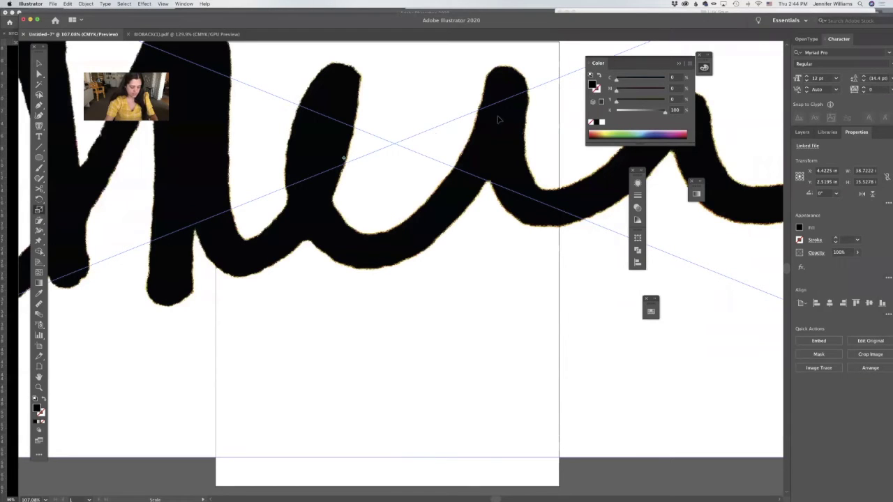
pyautogui.moveTo(498, 120)
pyautogui.mouseDown()
pyautogui.moveTo(395, 186)
pyautogui.moveTo(418, 237)
pyautogui.mouseUp()
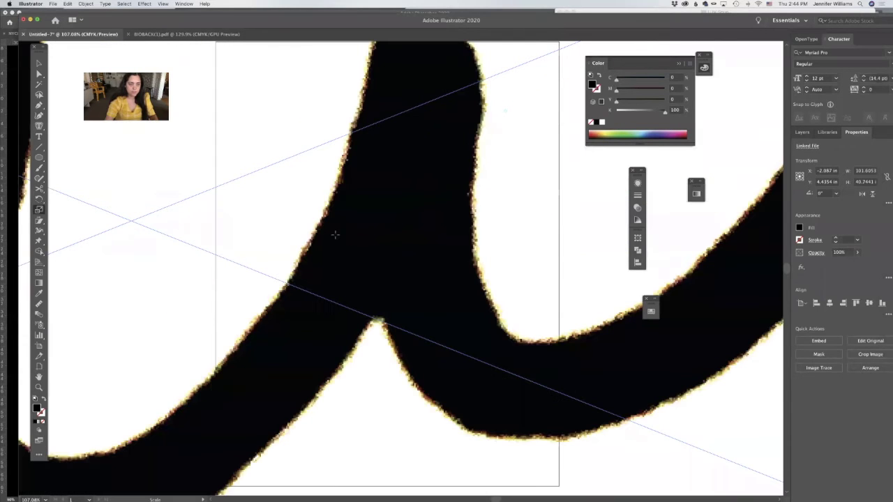
pyautogui.press('super+z')
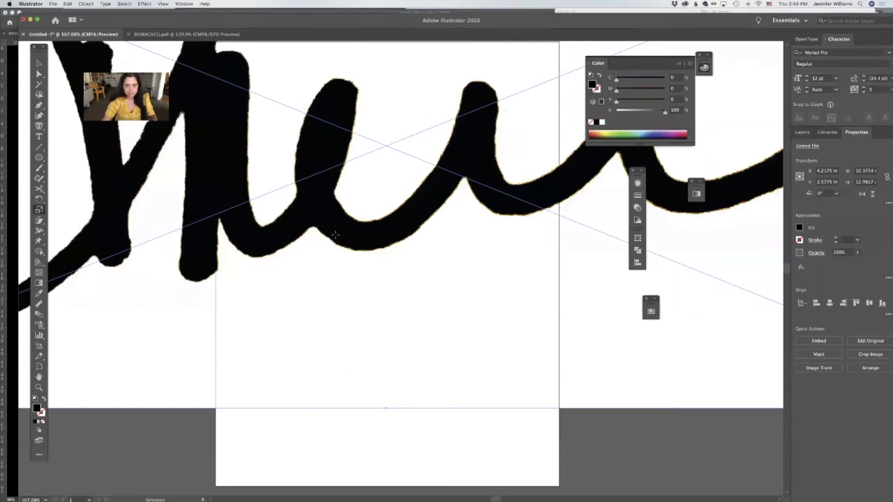
pyautogui.press('super+z')
pyautogui.moveTo(387, 235)
pyautogui.mouseDown()
pyautogui.moveTo(388, 244)
pyautogui.moveTo(390, 235)
pyautogui.mouseUp()
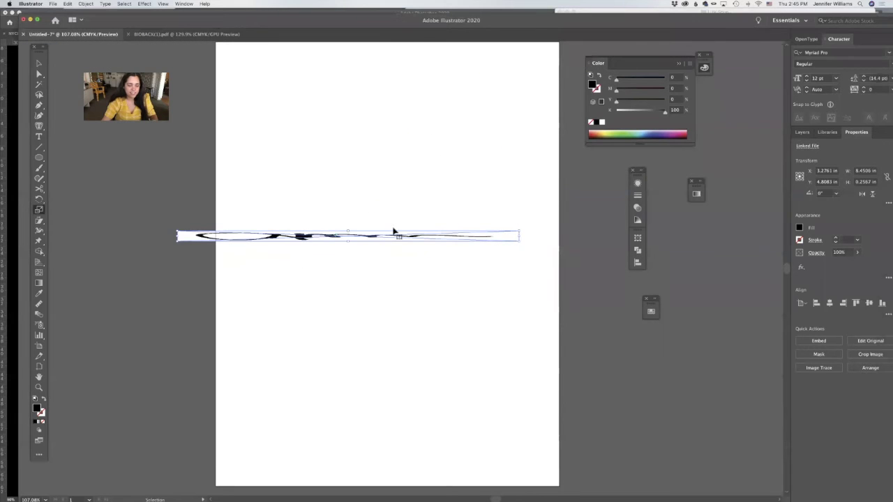
pyautogui.press('super+z')
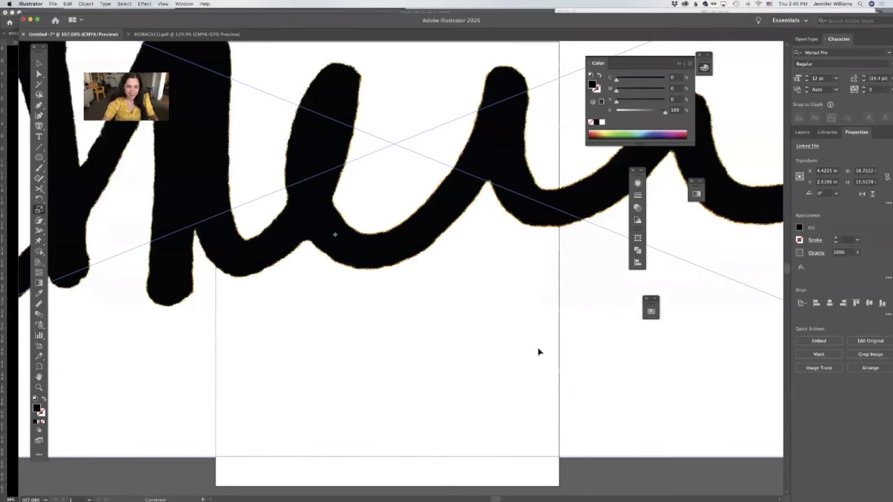
pyautogui.moveTo(493, 321); pyautogui.dragTo(446, 274)
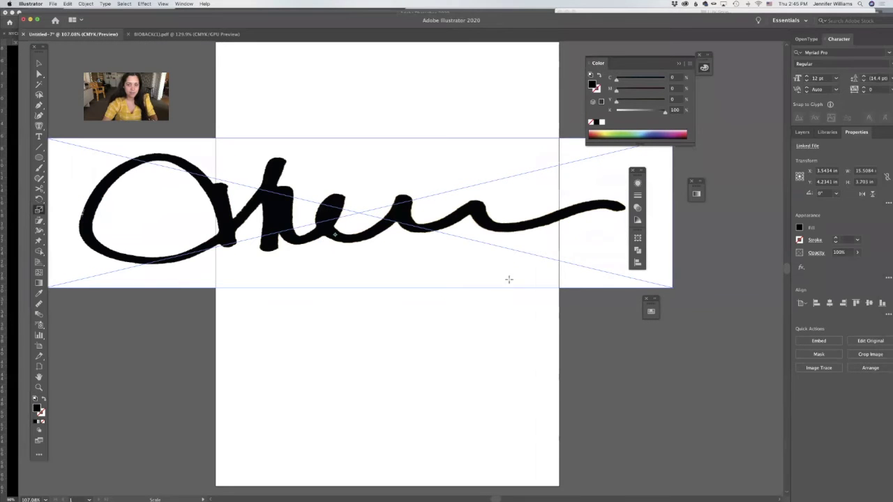
pyautogui.press('super+z')
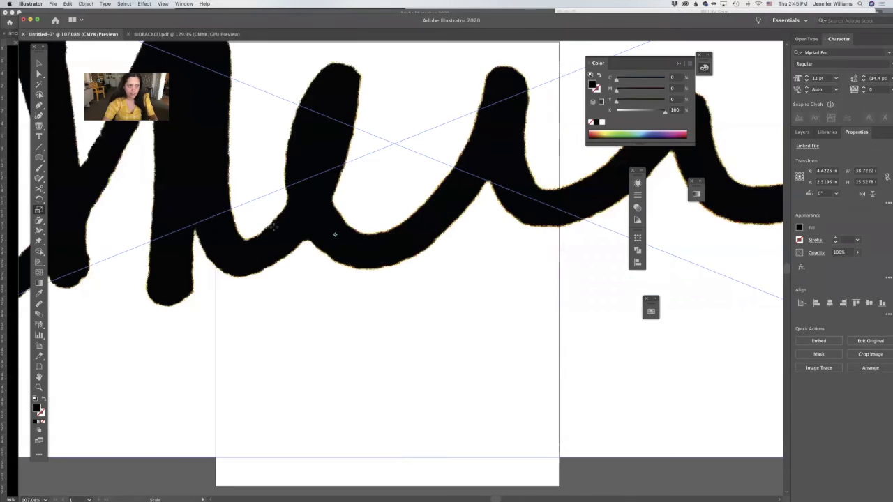
# Step: Scale the placed signature down proportionally to about 8.06 by 3.23 in, position it within the artboard and deselect it
pyautogui.press('v')
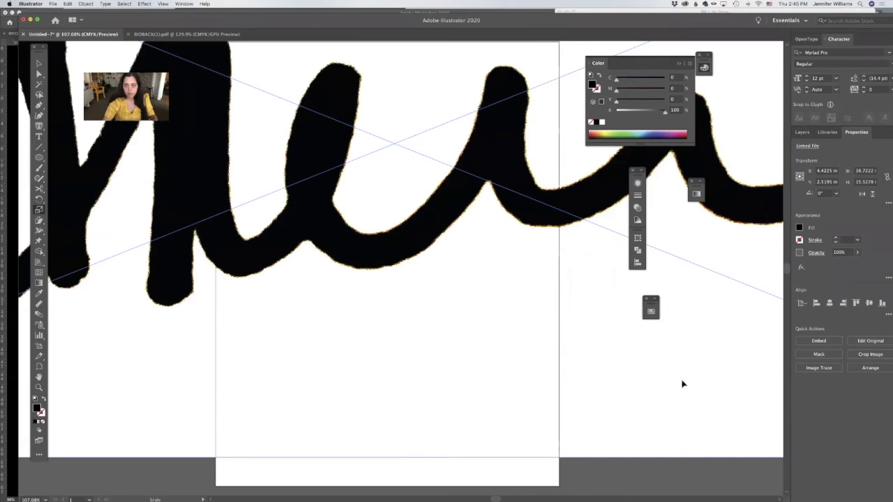
pyautogui.press('s')
pyautogui.moveTo(498, 258); pyautogui.dragTo(498, 256)
pyautogui.press('v')
pyautogui.moveTo(491, 362); pyautogui.dragTo(466, 341)
pyautogui.press('s')
pyautogui.moveTo(563, 167); pyautogui.dragTo(496, 208)
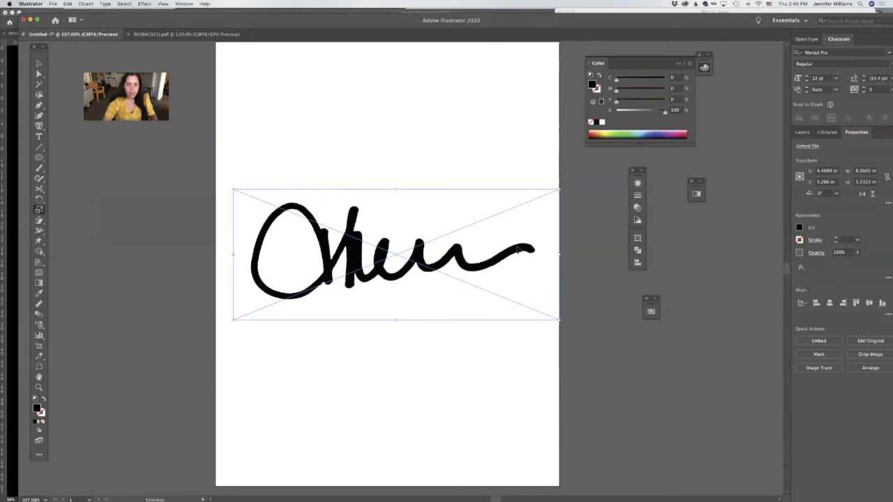
pyautogui.press('v')
pyautogui.press('super+shift+a')
pyautogui.click(38, 64)
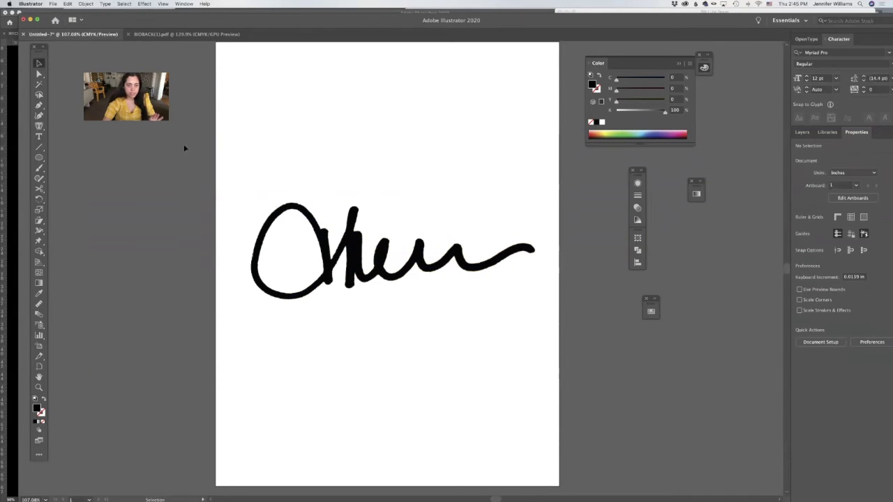
# Step: Examine the placed signature's white background and compare it with the signature on the pink panel in BIOBACK(1).pdf
pyautogui.click(328, 260)
pyautogui.hscroll(-1, 267, 305)
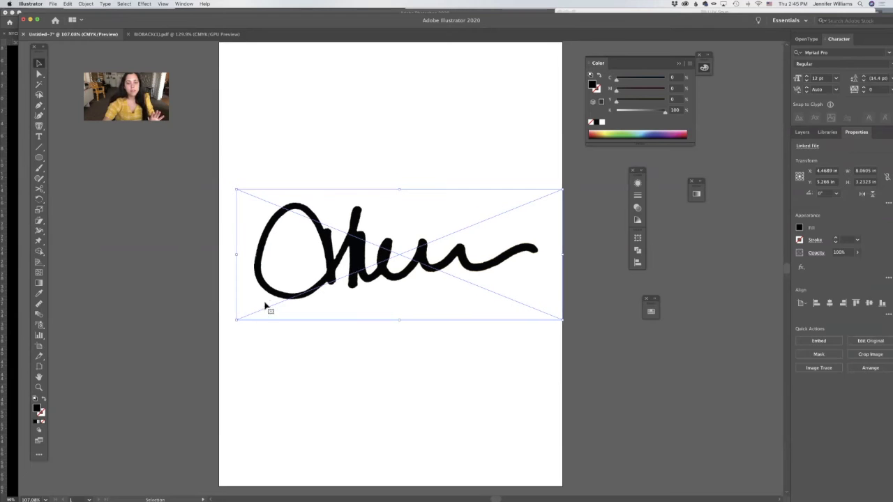
pyautogui.click(314, 380)
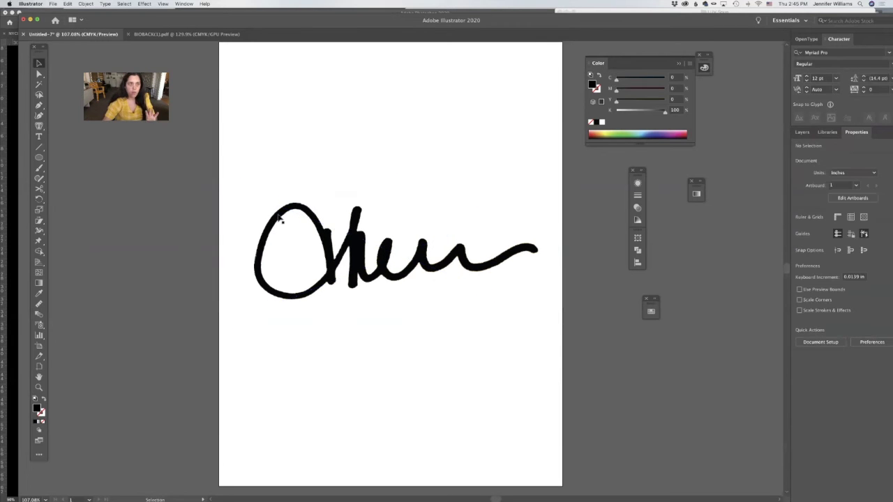
pyautogui.click(194, 35)
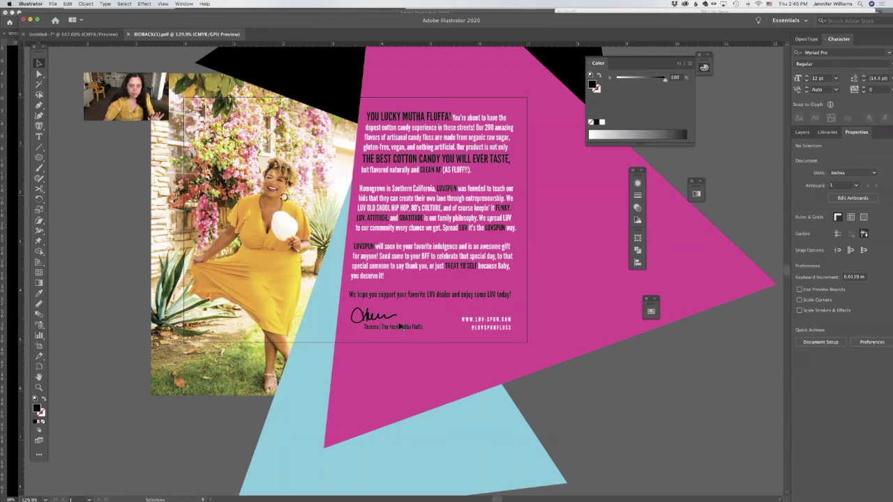
pyautogui.click(374, 317)
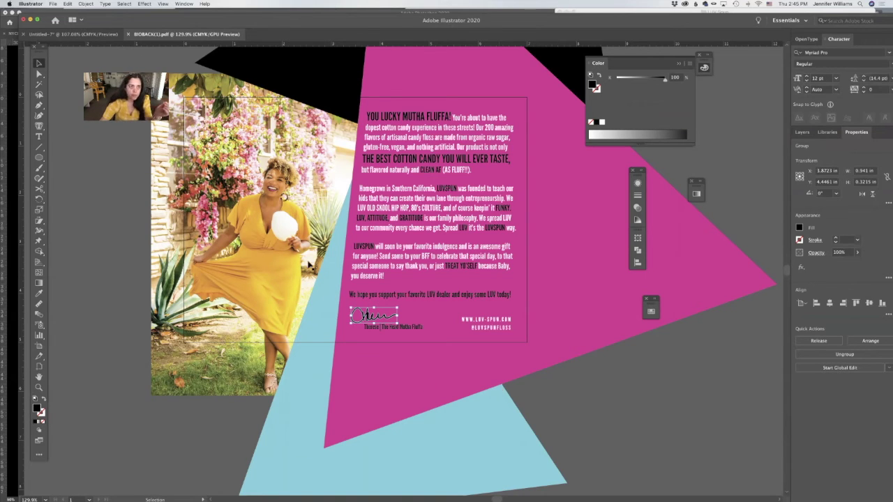
# Step: Image Trace the signature in the untitled document, expand it into vector paths and show its anchor points with Direct Selection
pyautogui.click(95, 35)
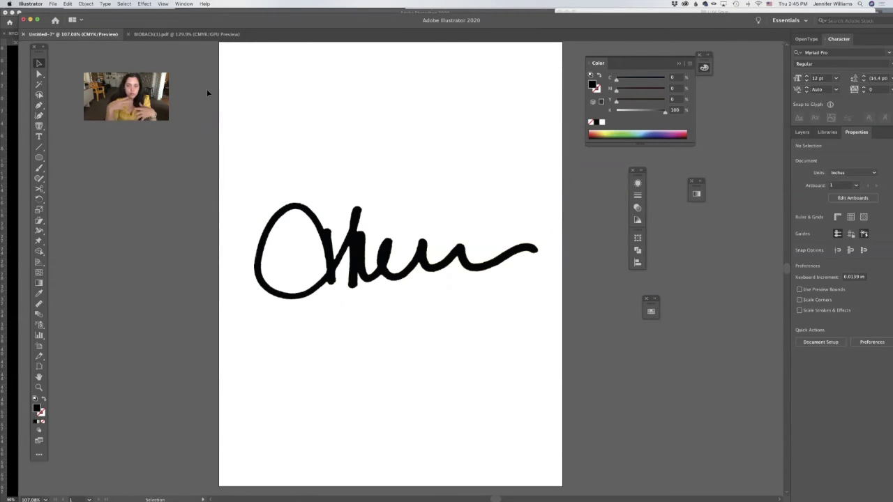
pyautogui.click(353, 225)
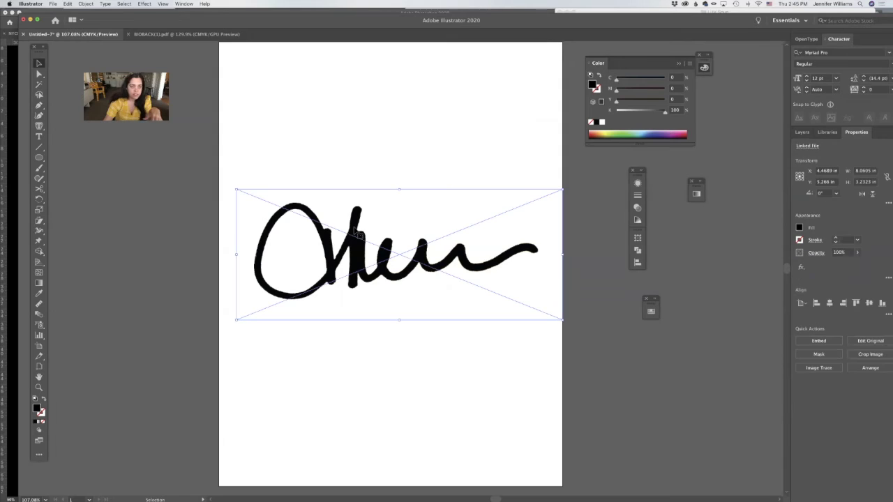
pyautogui.click(85, 4)
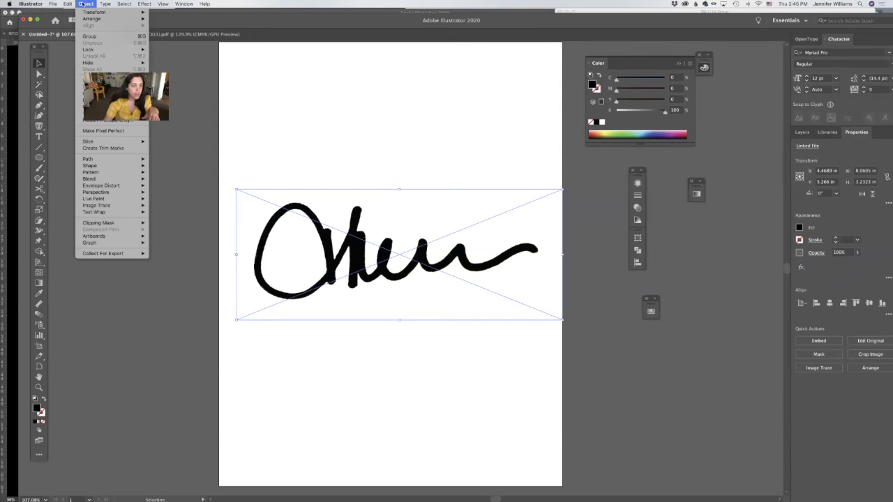
pyautogui.moveTo(114, 204)
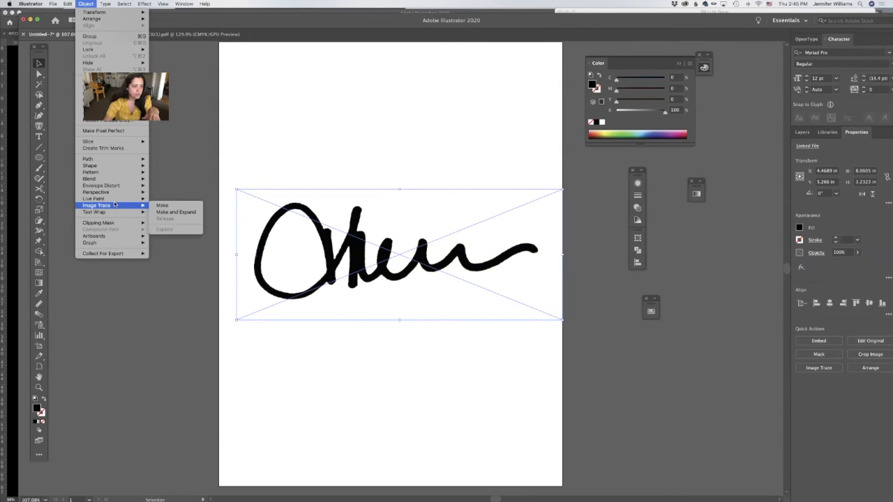
pyautogui.click(168, 211)
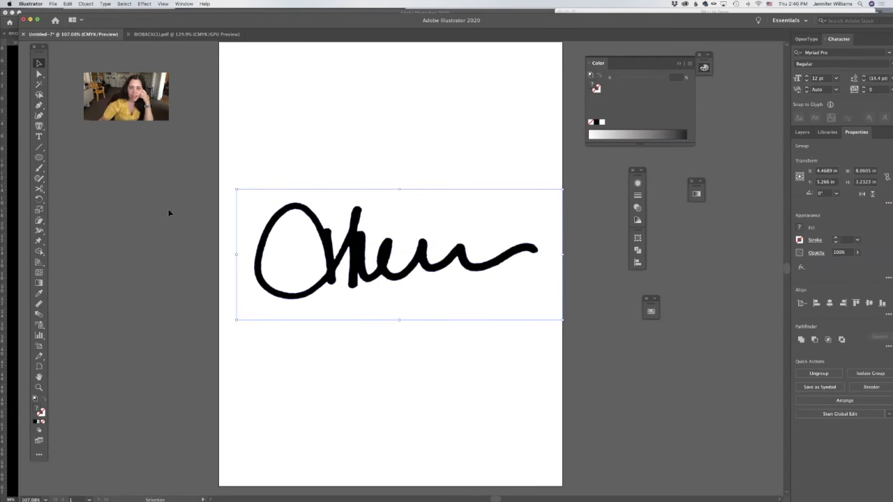
pyautogui.click(39, 73)
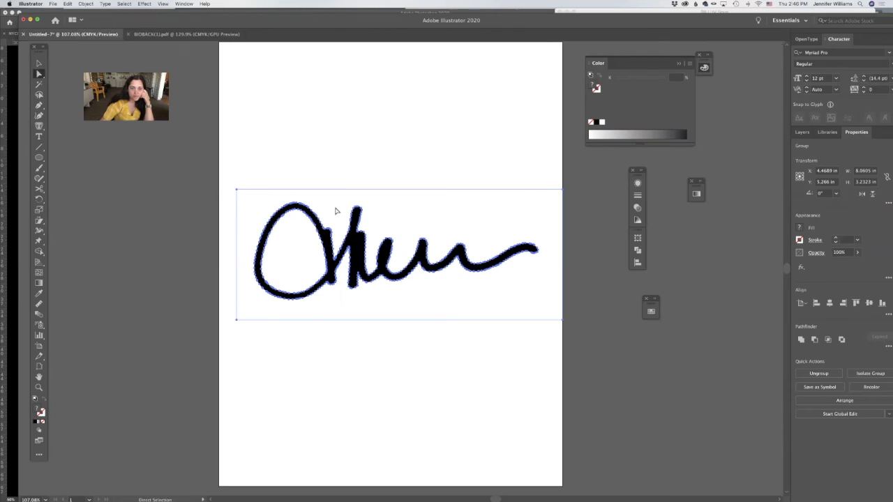
# Step: Delete the traced signature's white background shape and the white shape inside its large O loop
pyautogui.click(336, 201)
pyautogui.click(332, 162)
pyautogui.moveTo(230, 175); pyautogui.dragTo(596, 372)
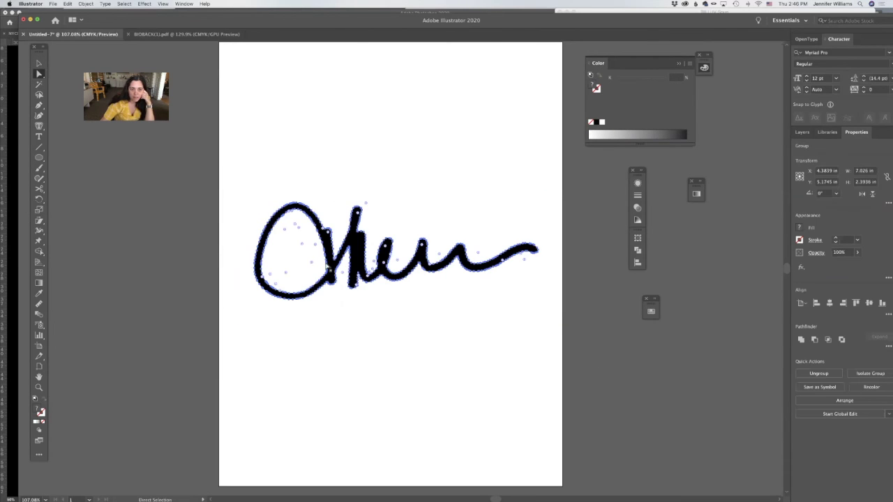
pyautogui.click(300, 273)
pyautogui.click(300, 273)
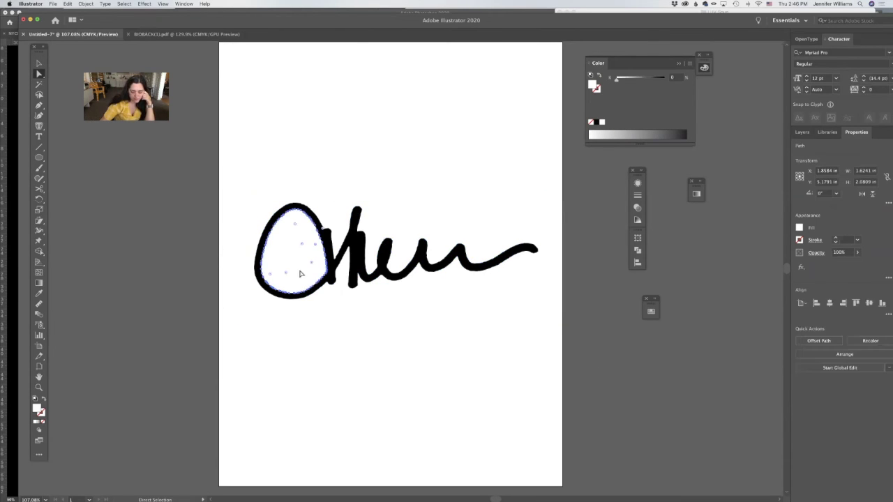
pyautogui.click(300, 273)
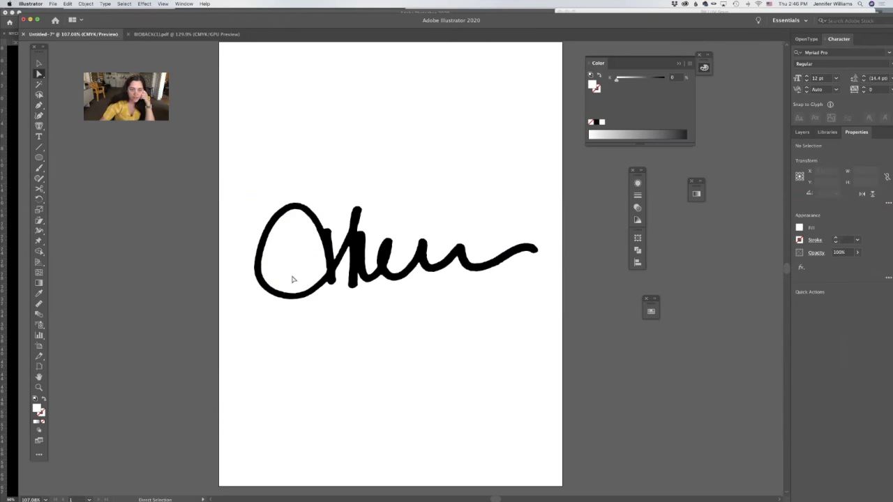
pyautogui.press('v')
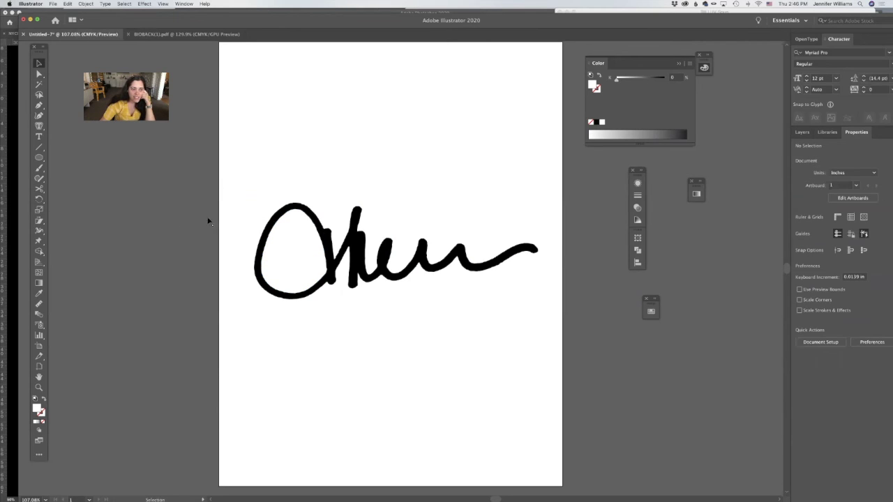
# Step: Draw an ellipse about 5.1 by 4.74 in over the first part of the signature and fill it with CMYK Magenta
pyautogui.click(39, 158)
pyautogui.moveTo(274, 250); pyautogui.dragTo(378, 346)
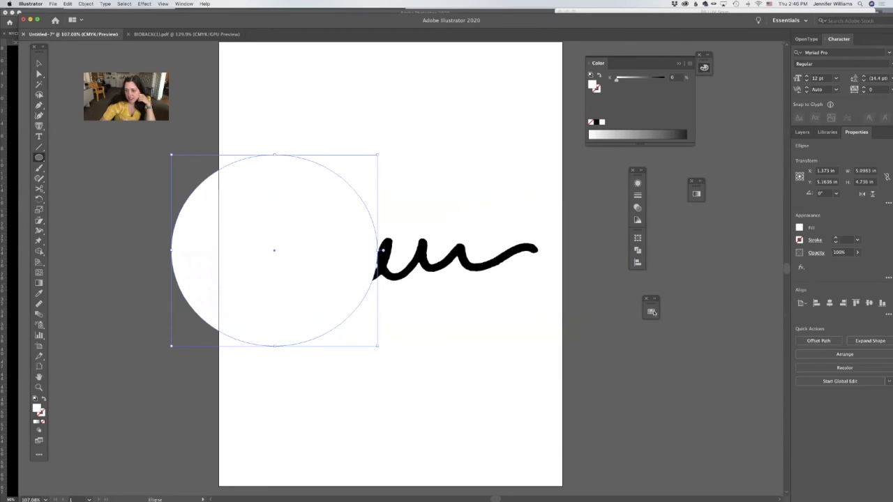
pyautogui.click(651, 312)
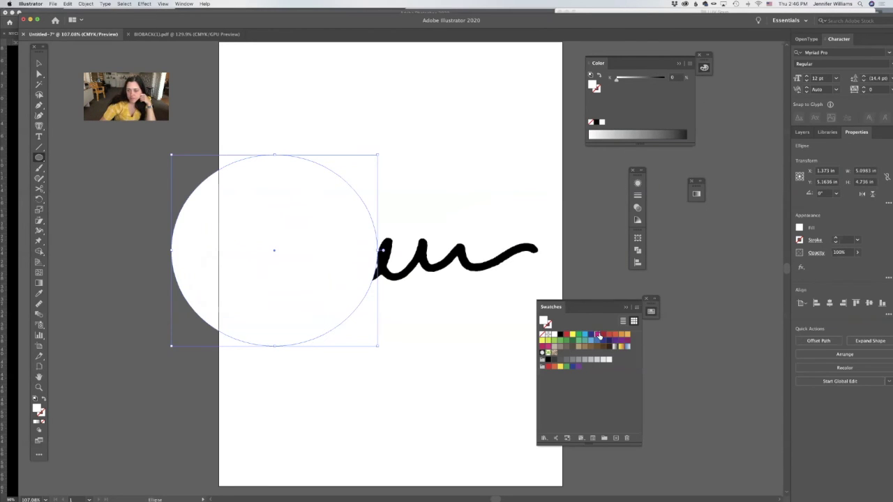
pyautogui.click(598, 336)
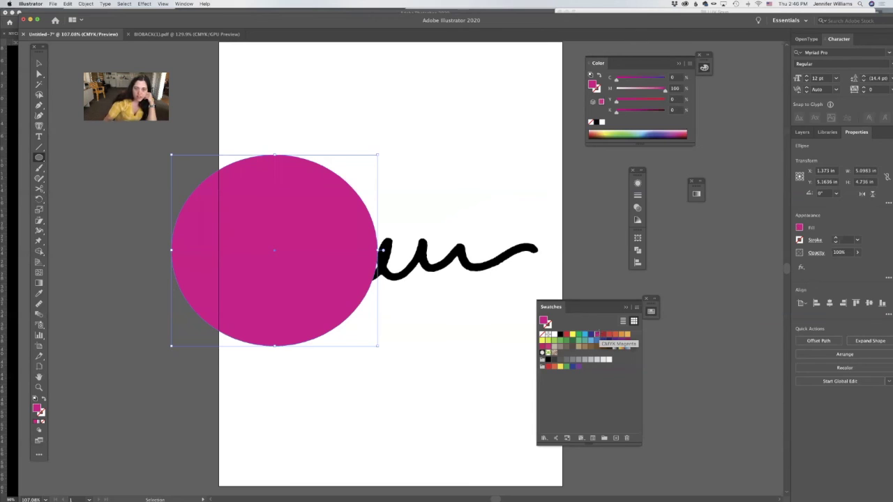
# Step: Send the magenta ellipse to the back and move the signature further over it, centred at about X 3.67, Y 5.15 in
pyautogui.press('super+shift+bracketleft')
pyautogui.click(39, 64)
pyautogui.click(415, 259)
pyautogui.click(416, 261)
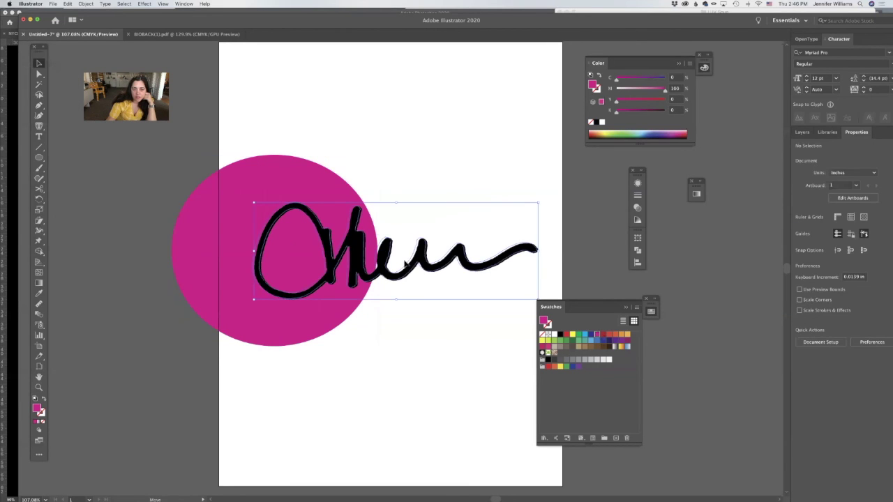
pyautogui.click(467, 339)
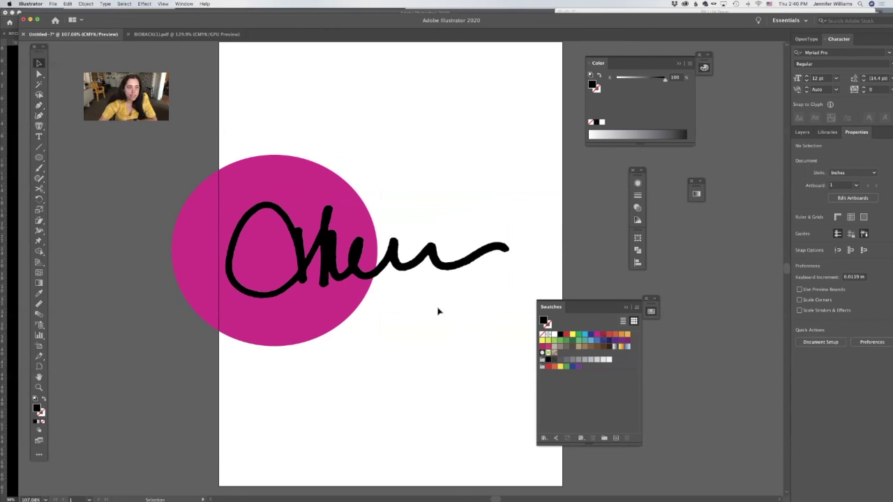
pyautogui.click(84, 5)
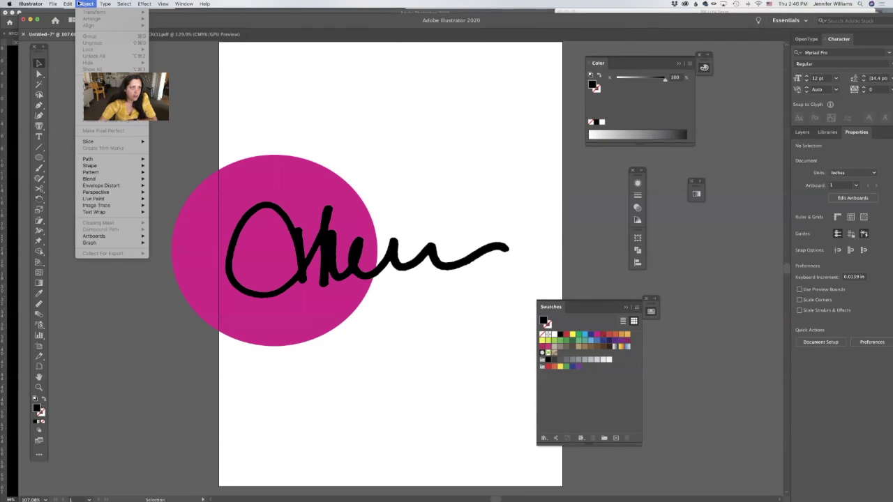
pyautogui.moveTo(103, 207)
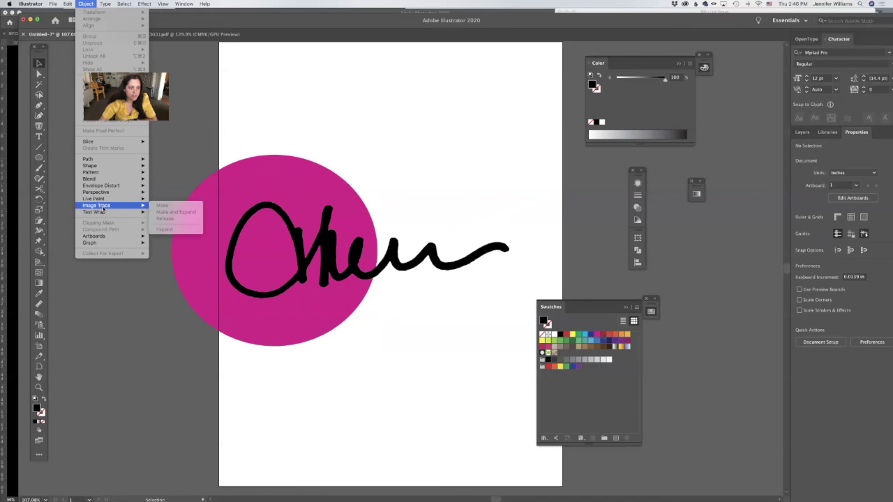
pyautogui.click(486, 123)
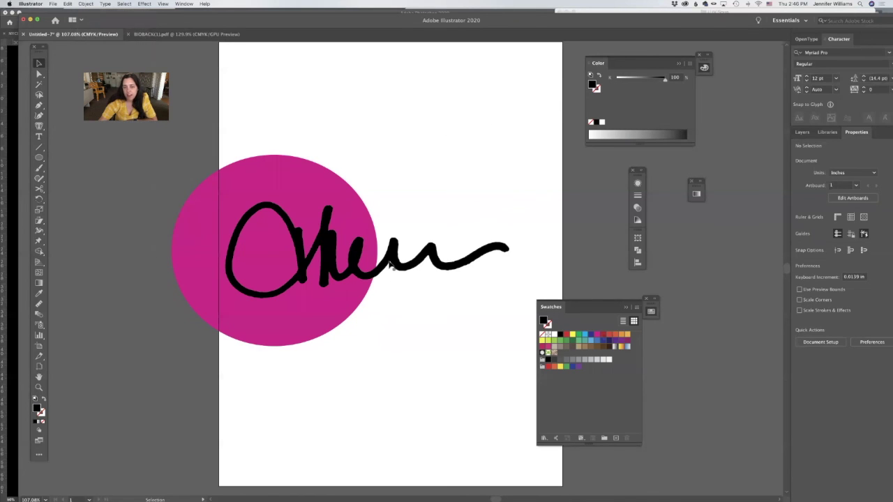
pyautogui.click(403, 264)
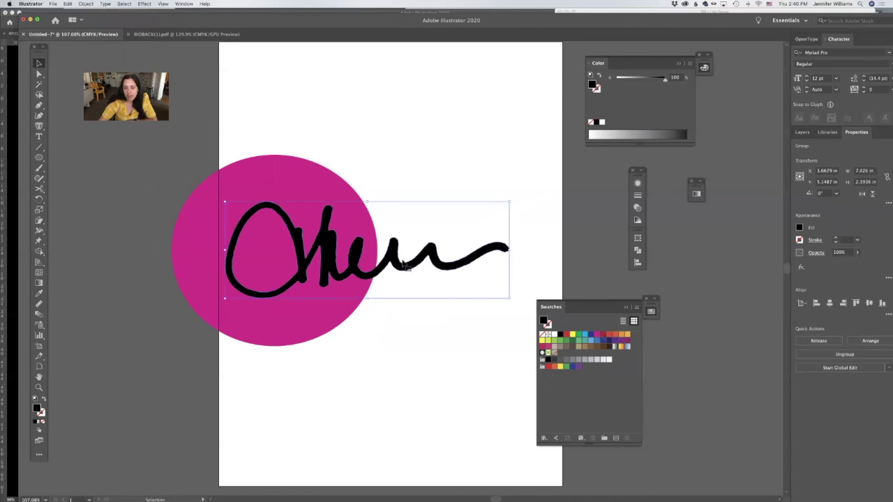
pyautogui.click(369, 175)
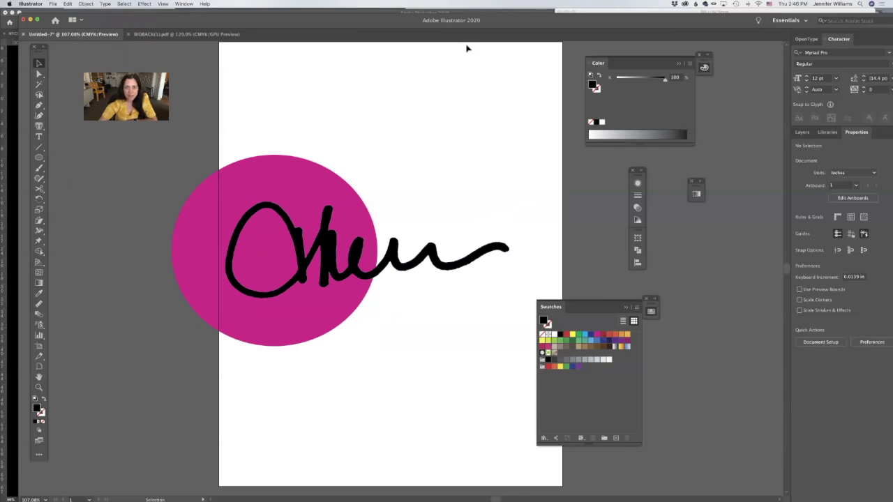